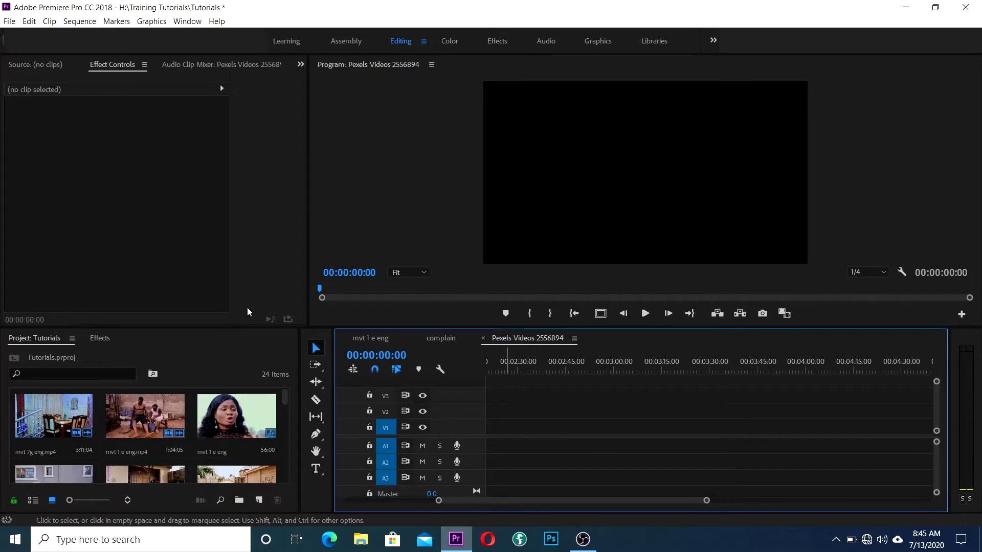
{"action": "mouse_move", "coordinate": [283, 396]}
{"action": "left_mouse_down"}
{"action": "mouse_move", "coordinate": [275, 469]}
{"action": "mouse_move", "coordinate": [286, 394]}
{"action": "left_mouse_up"}
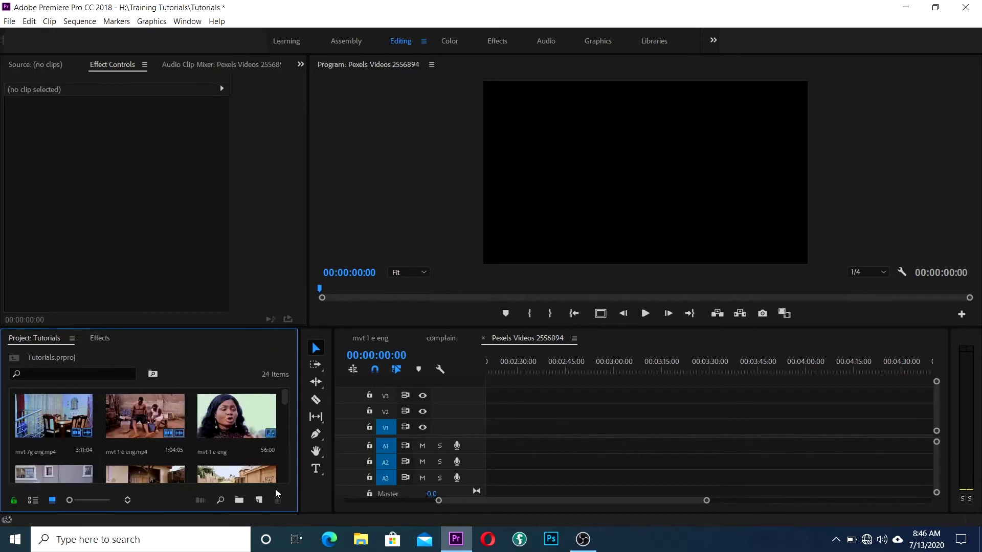
{"action": "scroll", "coordinate": [273, 440], "scroll_direction": "down", "scroll_amount": 3}
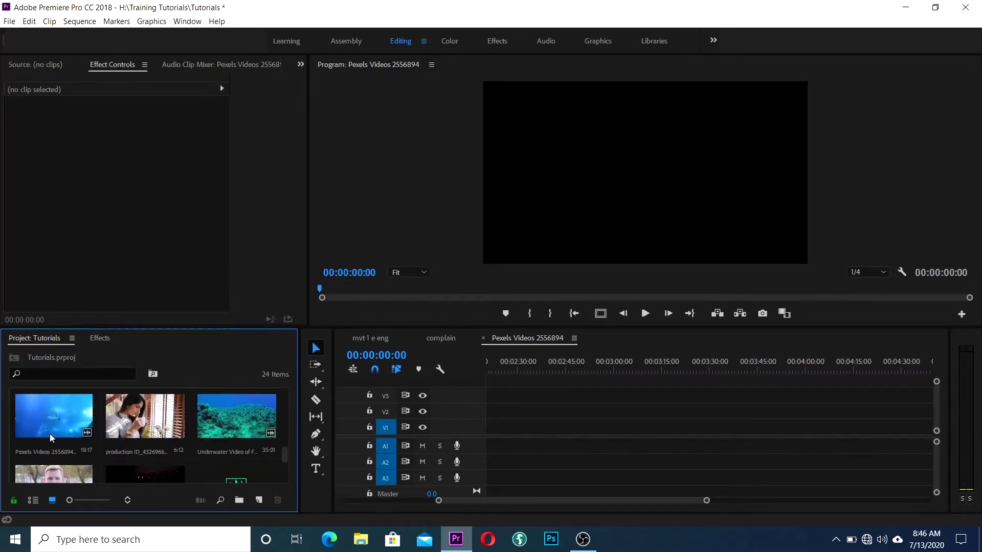
Step: Put the Pexels Videos 2556894 underwater clip on V1 at 00:00 and scrub through it
{"action": "left_click", "coordinate": [23, 423]}
{"action": "mouse_move", "coordinate": [23, 423]}
{"action": "left_mouse_down"}
{"action": "mouse_move", "coordinate": [550, 464]}
{"action": "mouse_move", "coordinate": [529, 445]}
{"action": "left_mouse_up"}
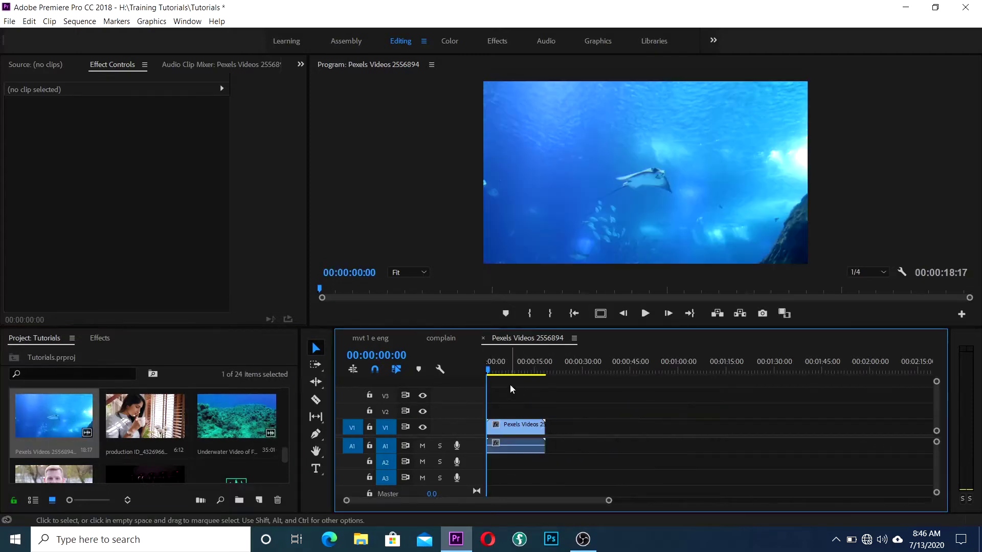
{"action": "mouse_move", "coordinate": [514, 372]}
{"action": "left_mouse_down"}
{"action": "mouse_move", "coordinate": [487, 378]}
{"action": "mouse_move", "coordinate": [527, 376]}
{"action": "mouse_move", "coordinate": [475, 396]}
{"action": "left_mouse_up"}
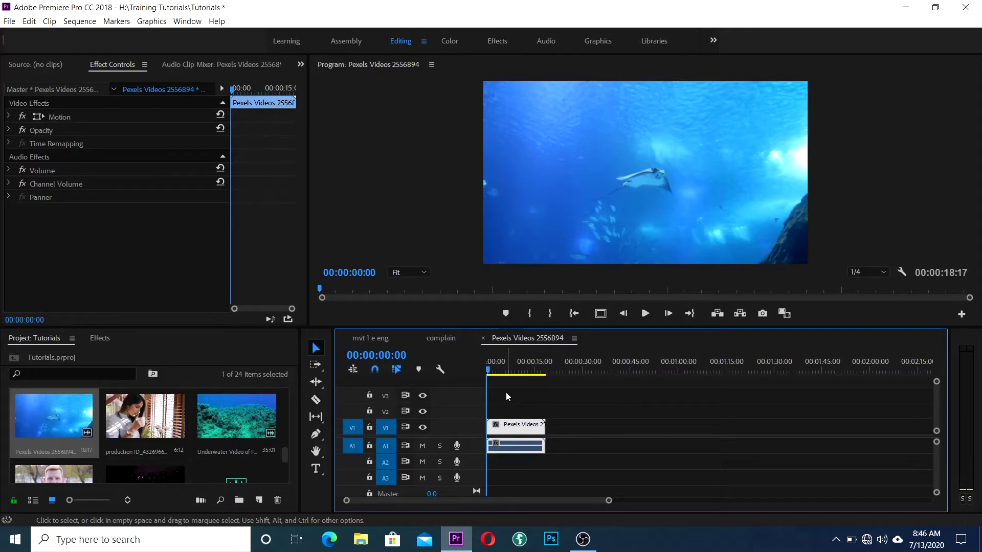
{"action": "mouse_move", "coordinate": [491, 373]}
{"action": "left_mouse_down"}
{"action": "mouse_move", "coordinate": [524, 373]}
{"action": "mouse_move", "coordinate": [476, 387]}
{"action": "mouse_move", "coordinate": [527, 390]}
{"action": "mouse_move", "coordinate": [450, 391]}
{"action": "left_mouse_up"}
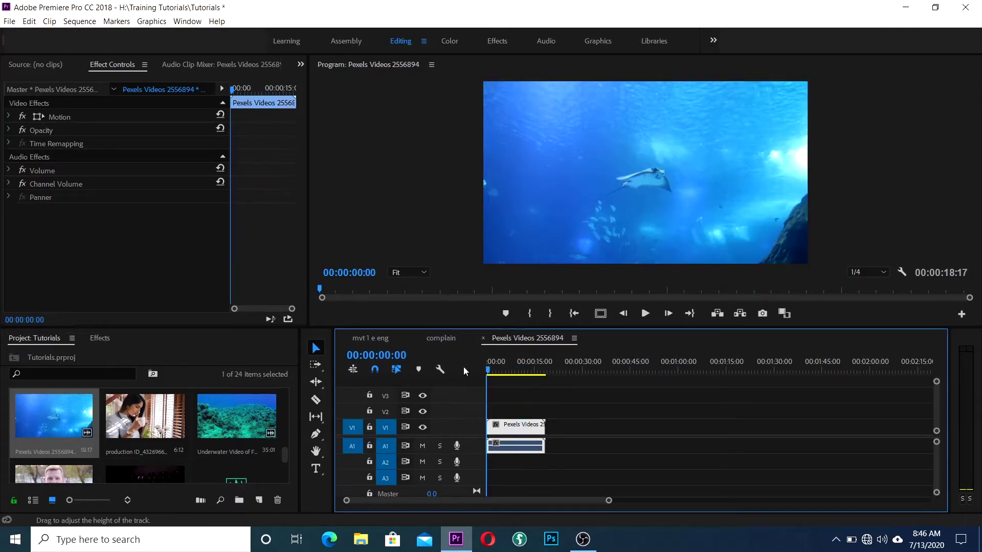
Step: Create a text title reading SHARK in the Program monitor
{"action": "left_click", "coordinate": [316, 470]}
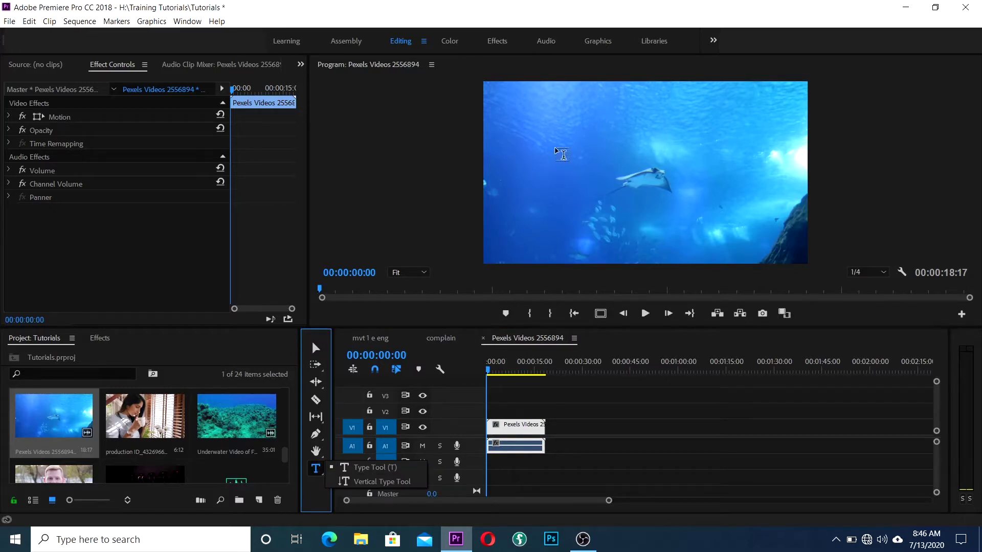
{"action": "left_click", "coordinate": [590, 183]}
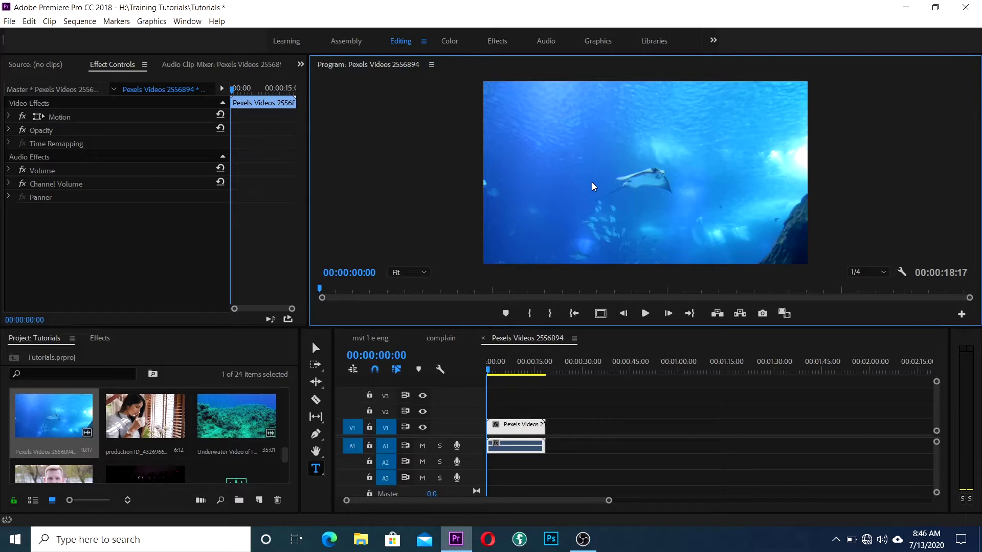
{"action": "left_click", "coordinate": [591, 184]}
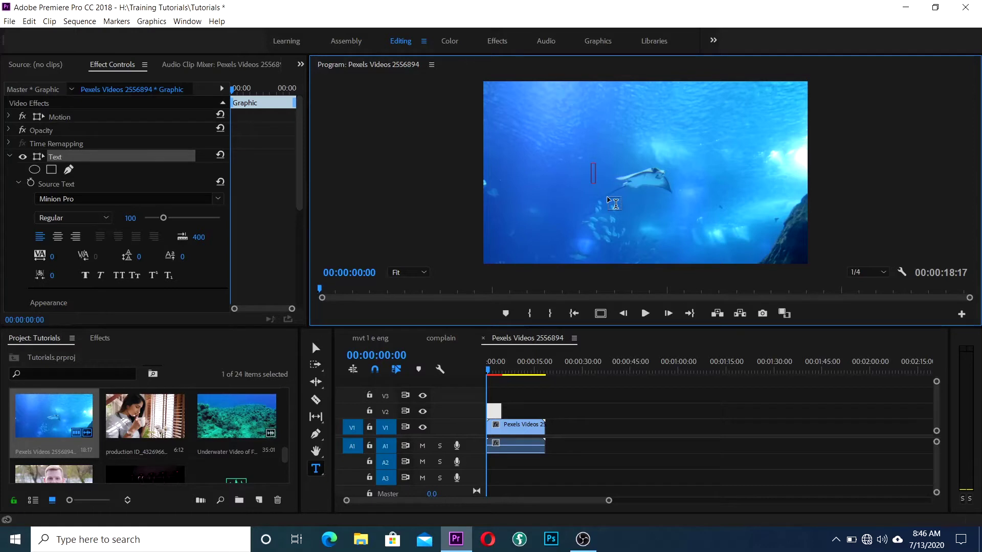
{"action": "type", "text": "SHARK"}
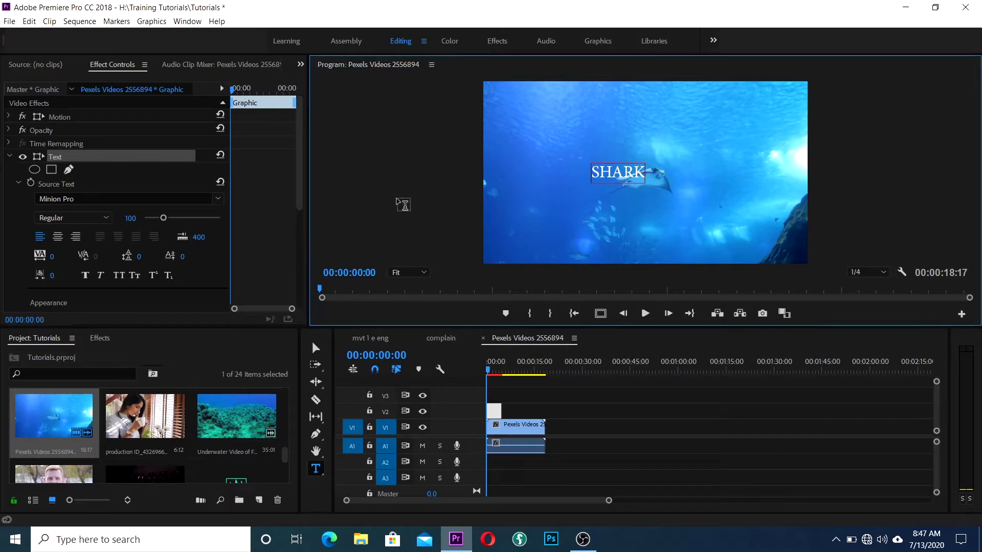
Step: Enlarge the SHARK text box and move it nearer the frame centre
{"action": "left_click", "coordinate": [316, 348]}
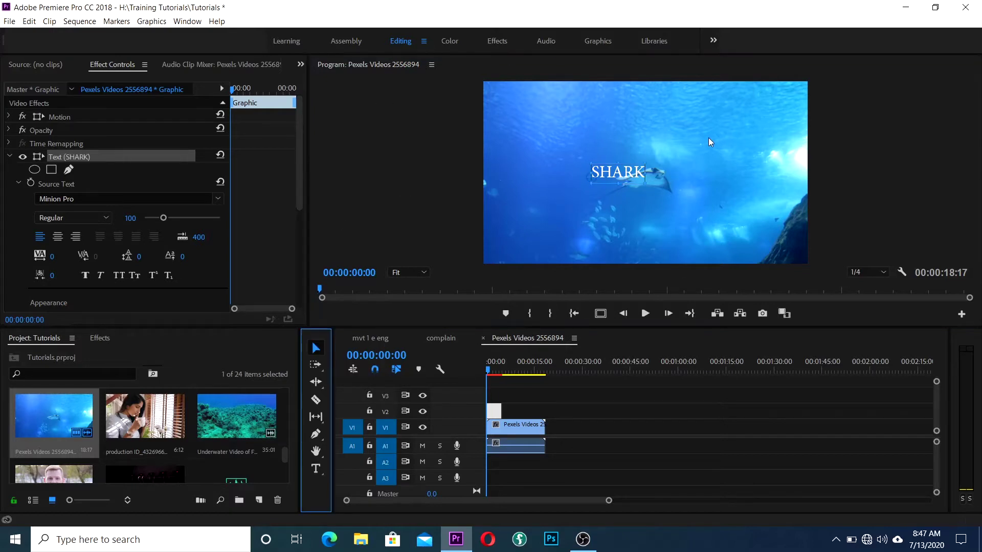
{"action": "left_click_drag", "start_coordinate": [646, 184], "coordinate": [719, 223]}
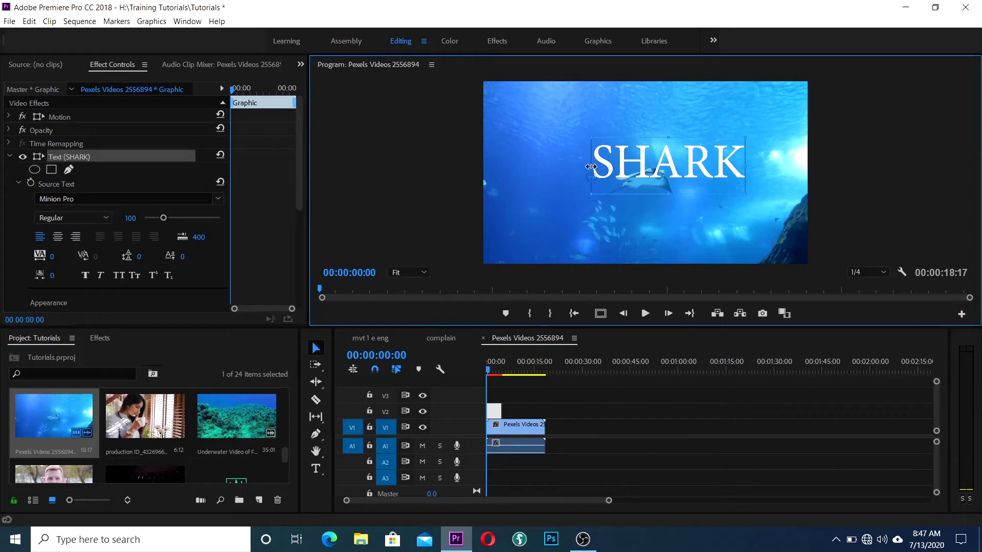
{"action": "left_click_drag", "start_coordinate": [573, 166], "coordinate": [548, 164]}
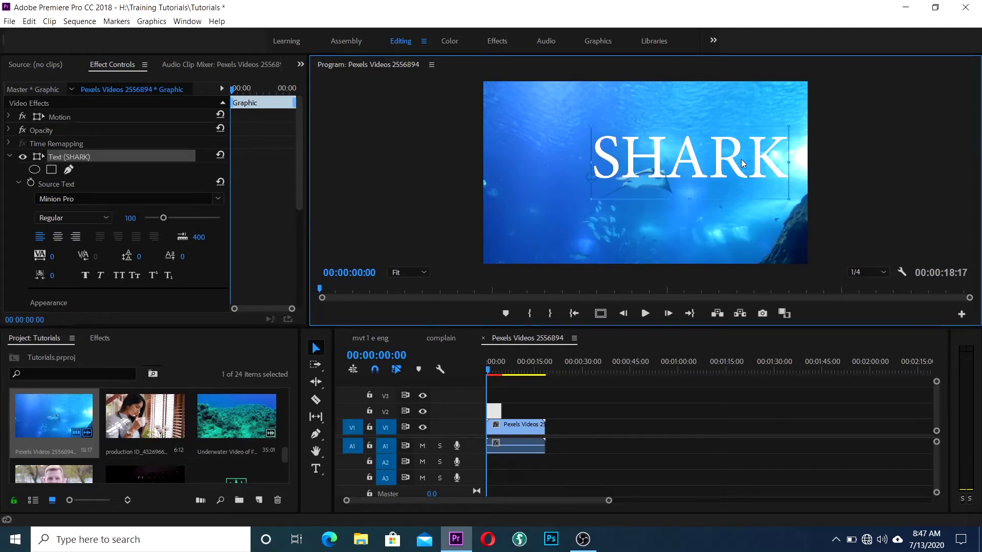
{"action": "mouse_move", "coordinate": [741, 165]}
{"action": "left_mouse_down"}
{"action": "mouse_move", "coordinate": [669, 172]}
{"action": "mouse_move", "coordinate": [706, 175]}
{"action": "left_mouse_up"}
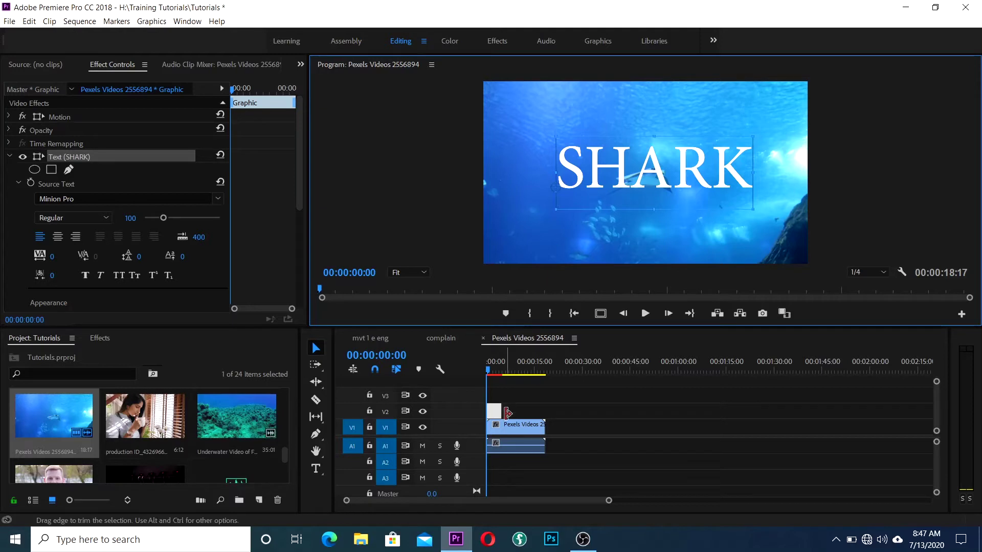
Step: Extend the SHARK graphic on V2 to end with the underwater clip on V1
{"action": "left_click_drag", "start_coordinate": [497, 411], "coordinate": [543, 411]}
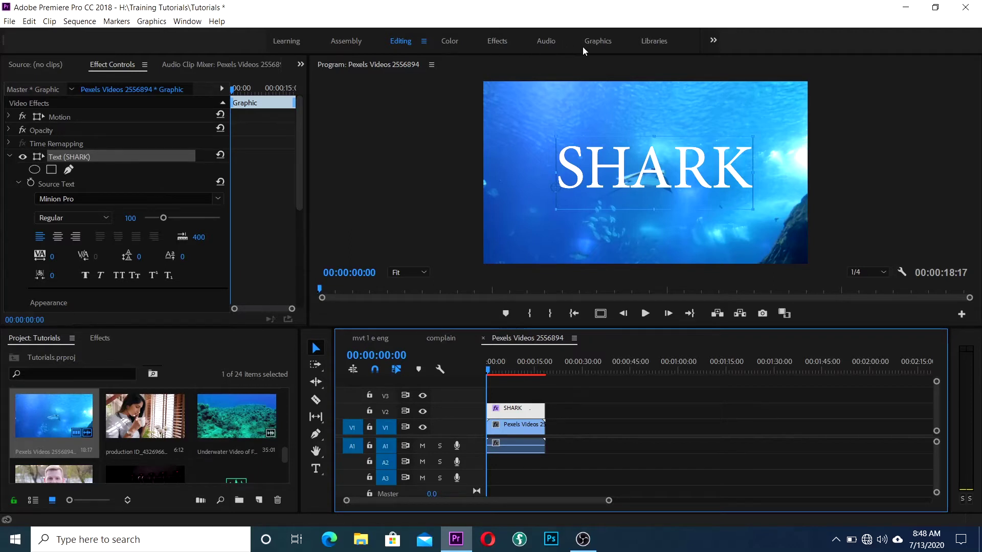
Step: Centre the SHARK title horizontally and vertically in the Graphics workspace
{"action": "left_click", "coordinate": [599, 41]}
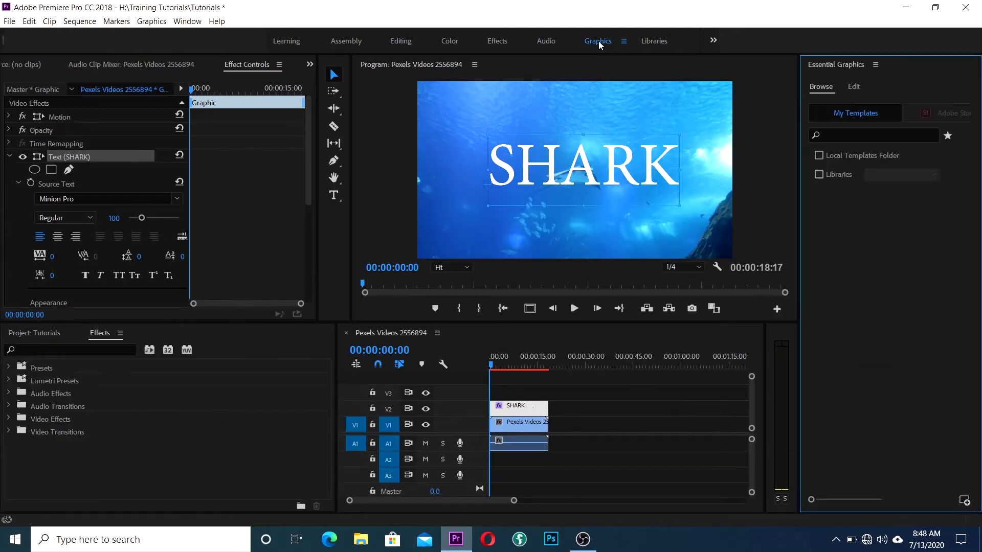
{"action": "left_click", "coordinate": [854, 86]}
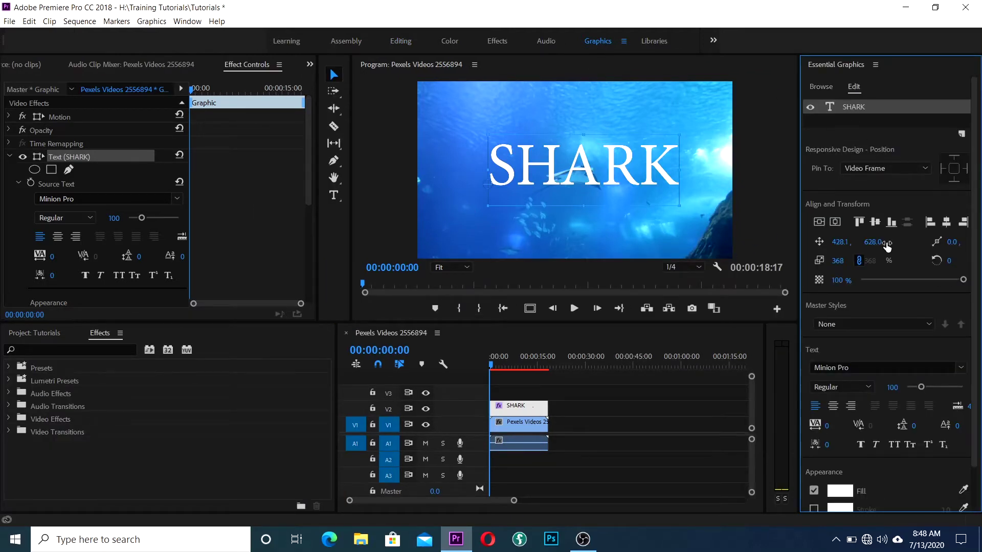
{"action": "left_click", "coordinate": [833, 224]}
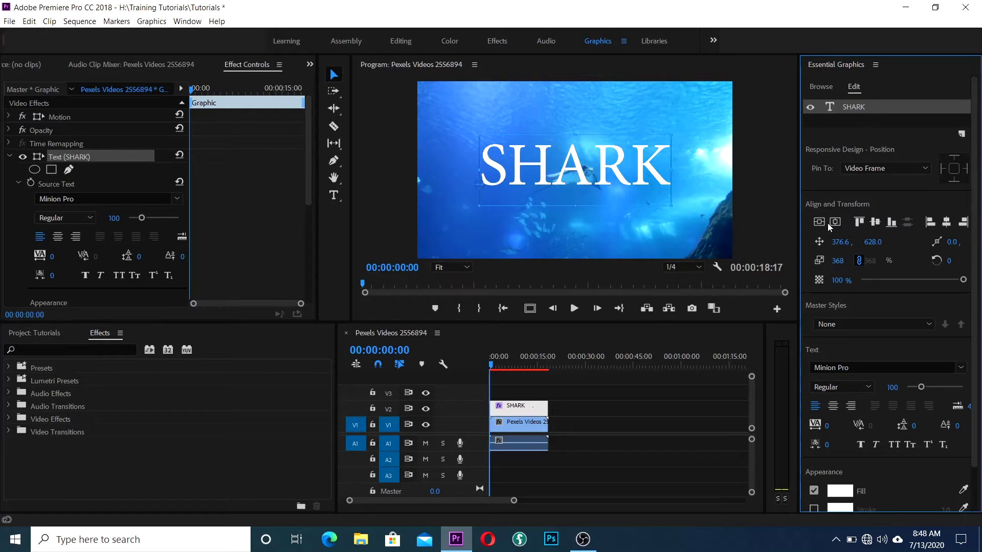
{"action": "left_click", "coordinate": [819, 222]}
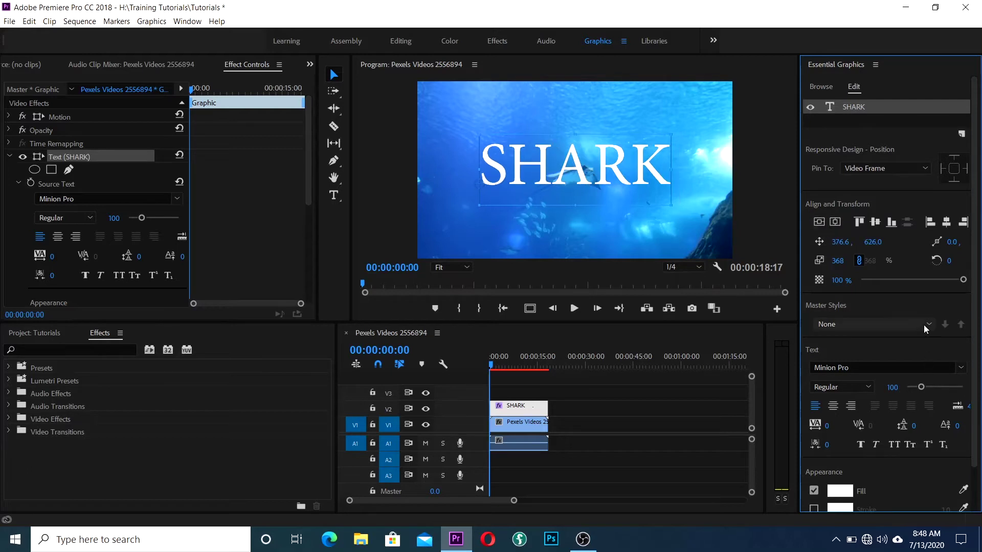
Step: Set the SHARK title's font to iCiel Gotham Ultra
{"action": "left_click", "coordinate": [924, 326]}
{"action": "left_click", "coordinate": [942, 362]}
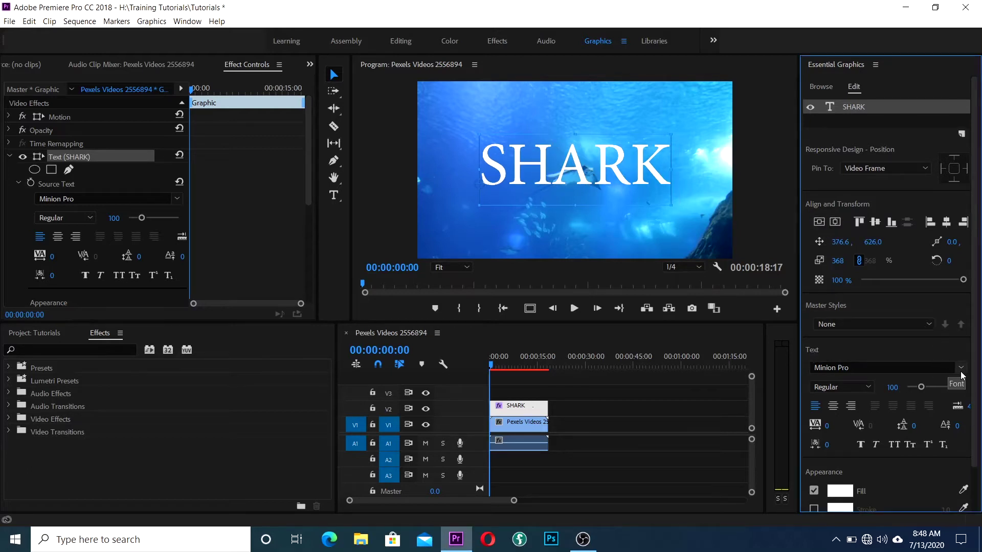
{"action": "left_click", "coordinate": [962, 370]}
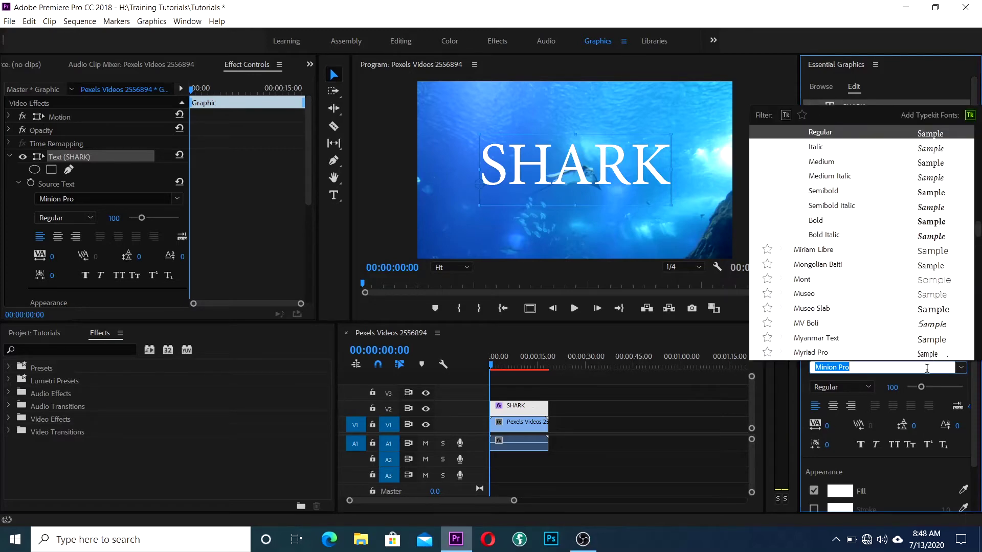
{"action": "type", "text": "s"}
{"action": "type", "text": "o"}
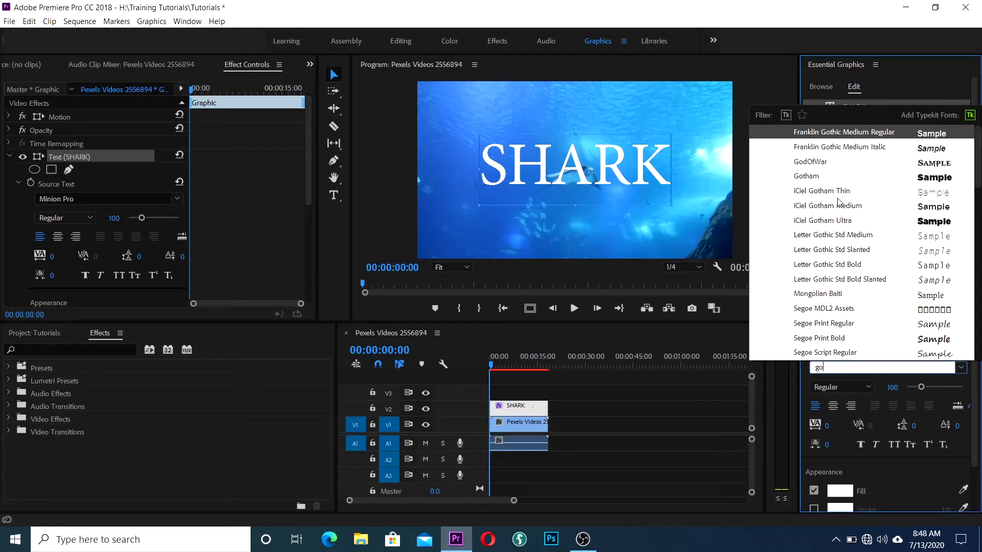
{"action": "left_click", "coordinate": [822, 178]}
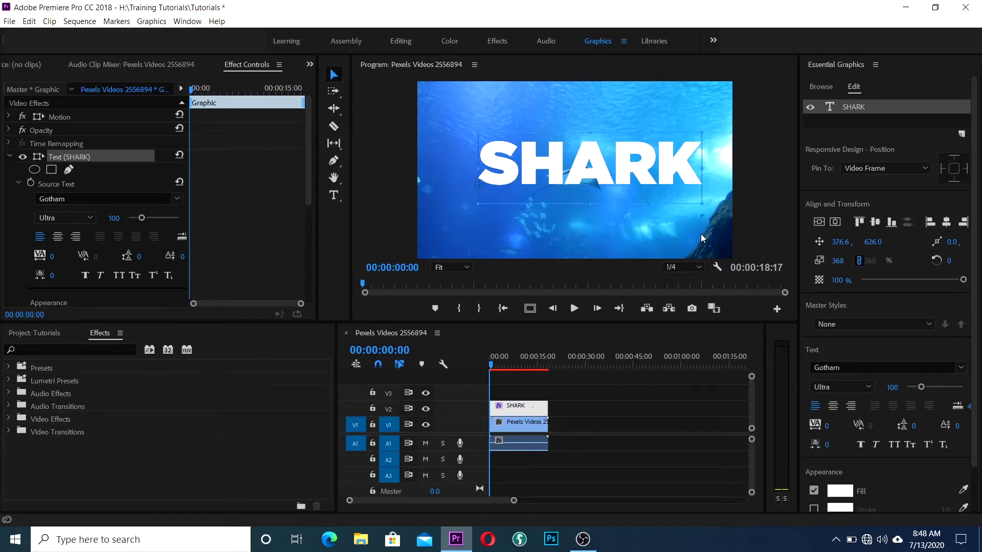
Step: Scale the SHARK text box up to 513 and re-centre it in the frame
{"action": "left_click", "coordinate": [474, 134]}
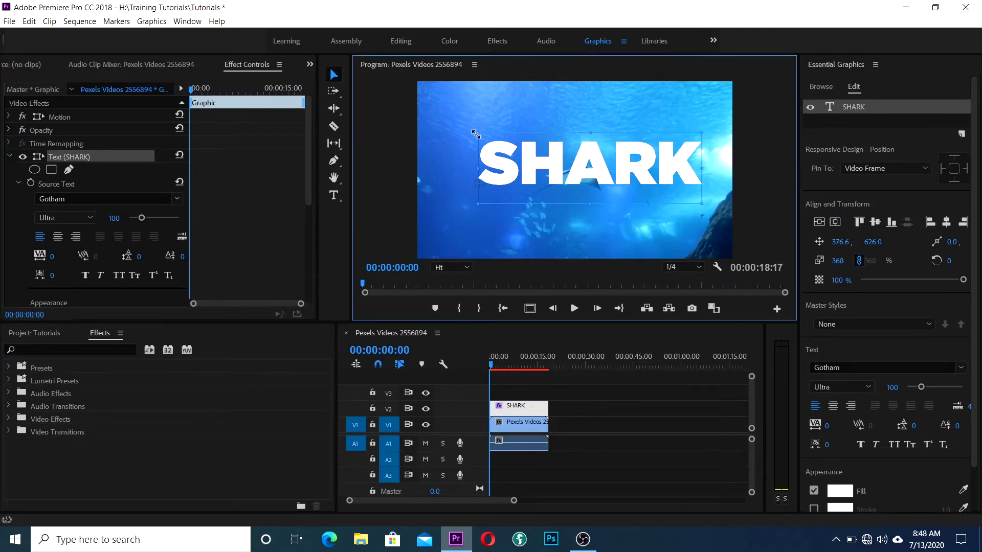
{"action": "left_click_drag", "start_coordinate": [475, 133], "coordinate": [453, 123]}
{"action": "left_click_drag", "start_coordinate": [631, 172], "coordinate": [591, 174]}
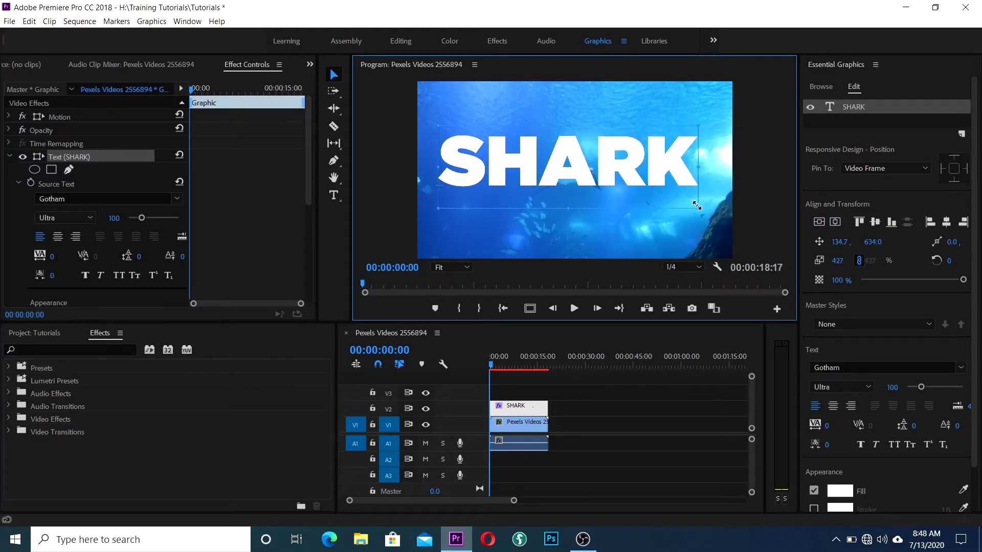
{"action": "left_click_drag", "start_coordinate": [696, 206], "coordinate": [707, 214]}
{"action": "left_click_drag", "start_coordinate": [698, 182], "coordinate": [691, 190]}
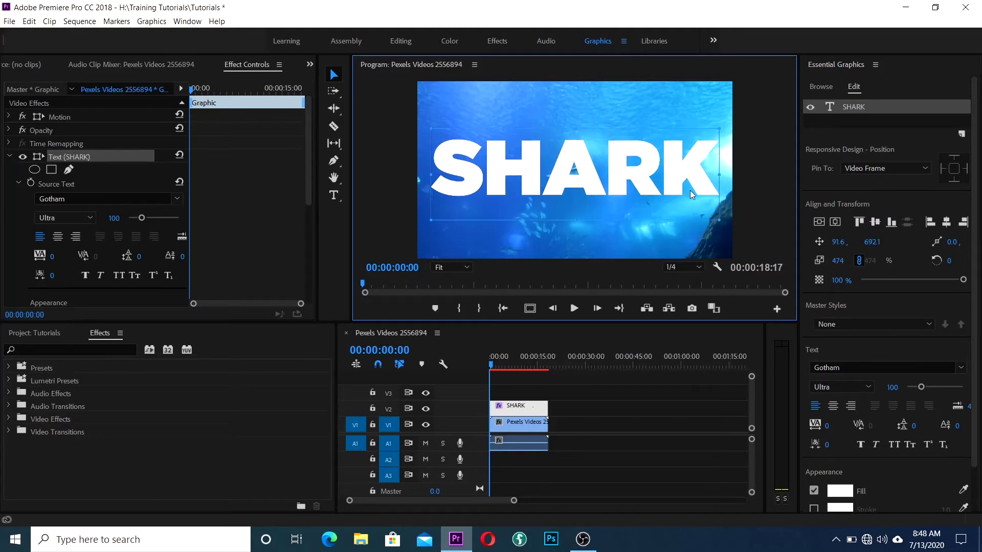
{"action": "left_click_drag", "start_coordinate": [430, 128], "coordinate": [427, 123]}
{"action": "left_click_drag", "start_coordinate": [612, 164], "coordinate": [608, 164]}
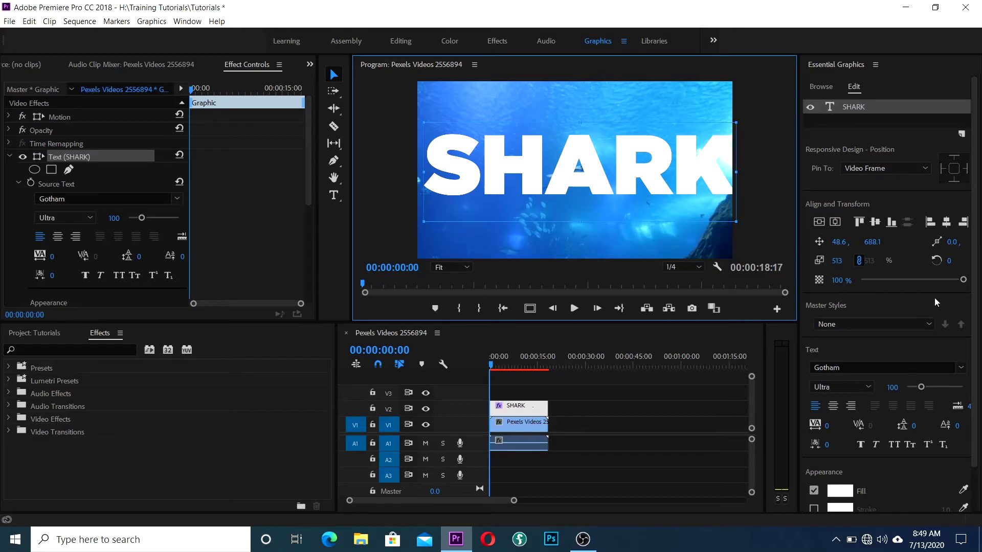
{"action": "left_click", "coordinate": [834, 222]}
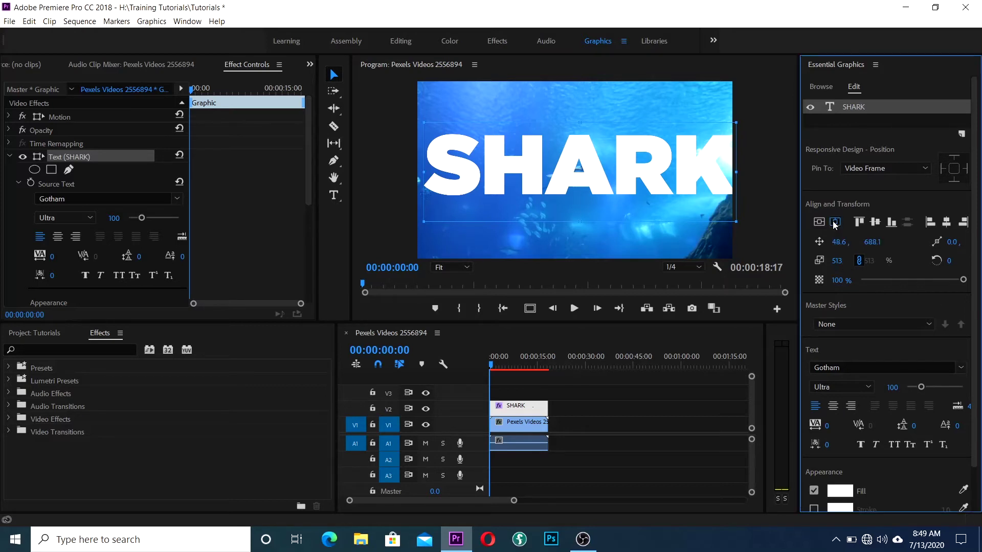
{"action": "left_click", "coordinate": [819, 223]}
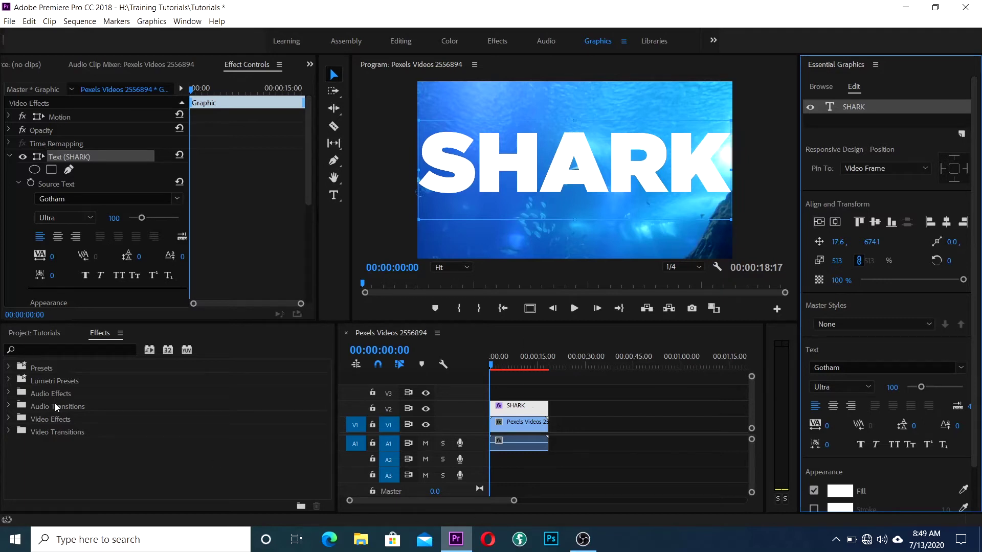
Step: Find Track Matte Key with a 'track' search and apply it to the V1 footage clip
{"action": "left_click", "coordinate": [82, 351]}
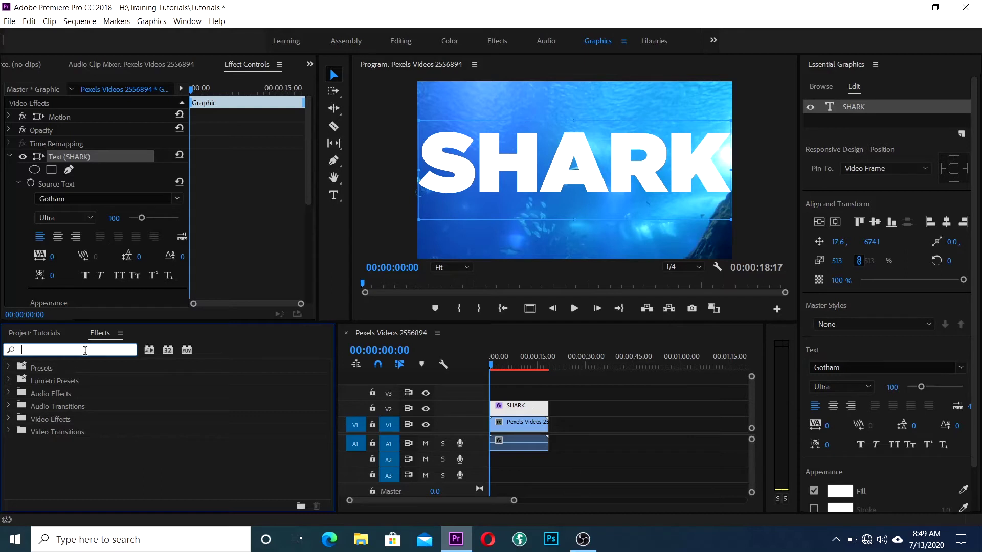
{"action": "type", "text": "t"}
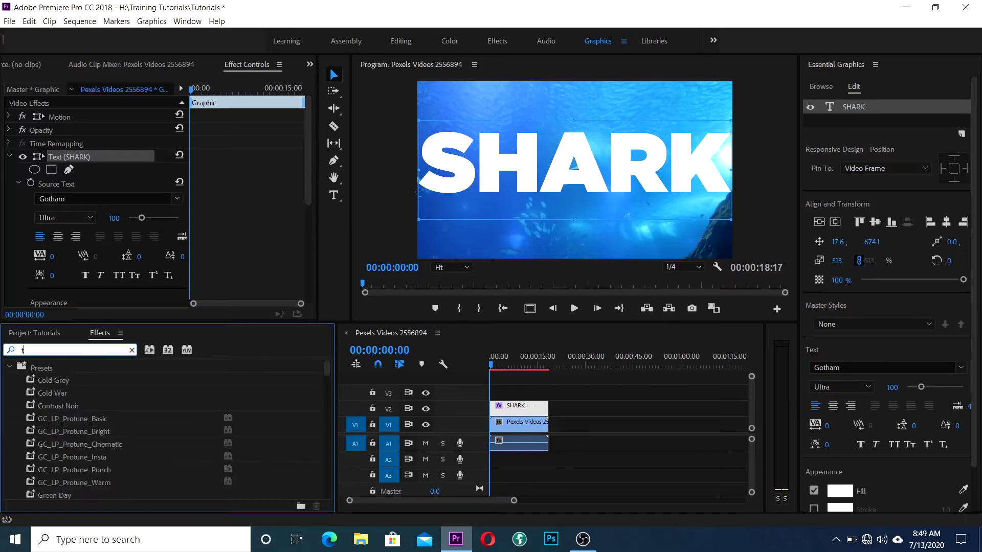
{"action": "type", "text": "rack"}
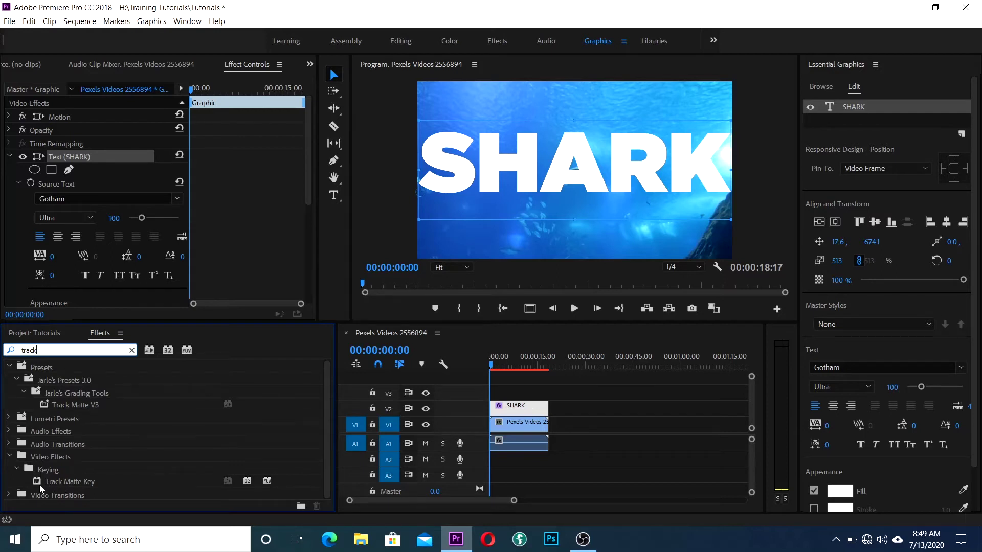
{"action": "mouse_move", "coordinate": [40, 482]}
{"action": "left_mouse_down"}
{"action": "mouse_move", "coordinate": [541, 447]}
{"action": "mouse_move", "coordinate": [521, 433]}
{"action": "left_mouse_up"}
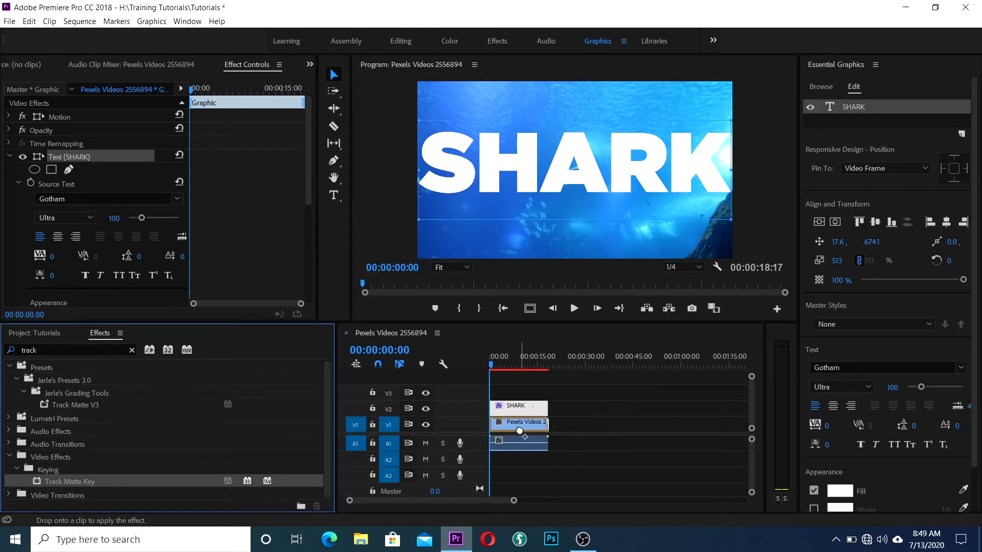
{"action": "left_click_drag", "start_coordinate": [520, 432], "coordinate": [520, 430]}
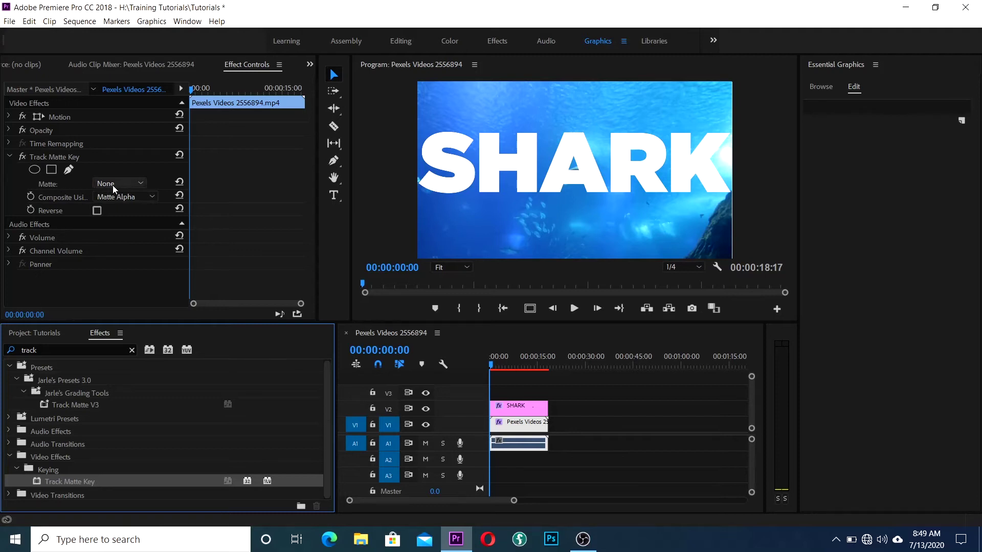
Step: Set Track Matte Key's Matte to Video 2 so the footage shows only inside SHARK
{"action": "left_click", "coordinate": [142, 184]}
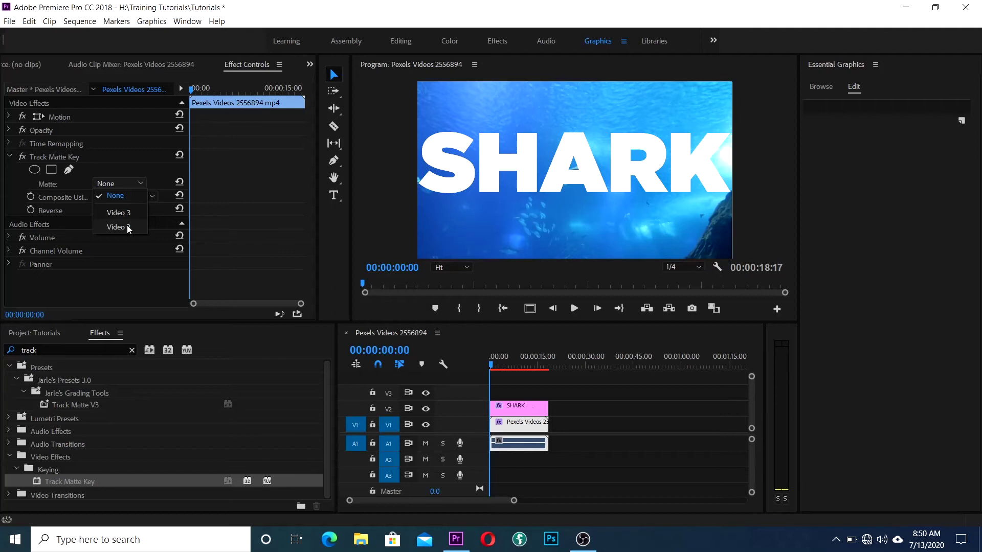
{"action": "left_click", "coordinate": [127, 224]}
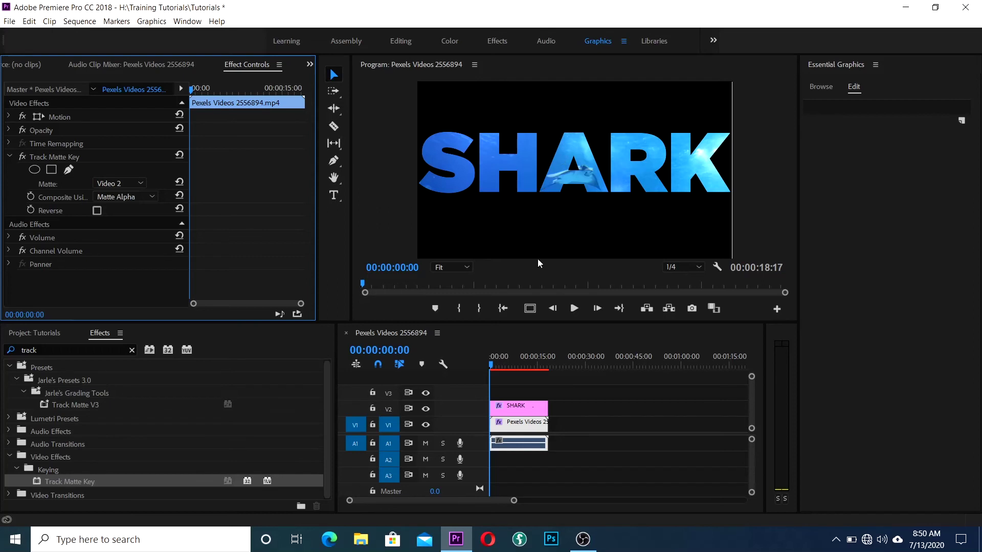
{"action": "left_click", "coordinate": [492, 368]}
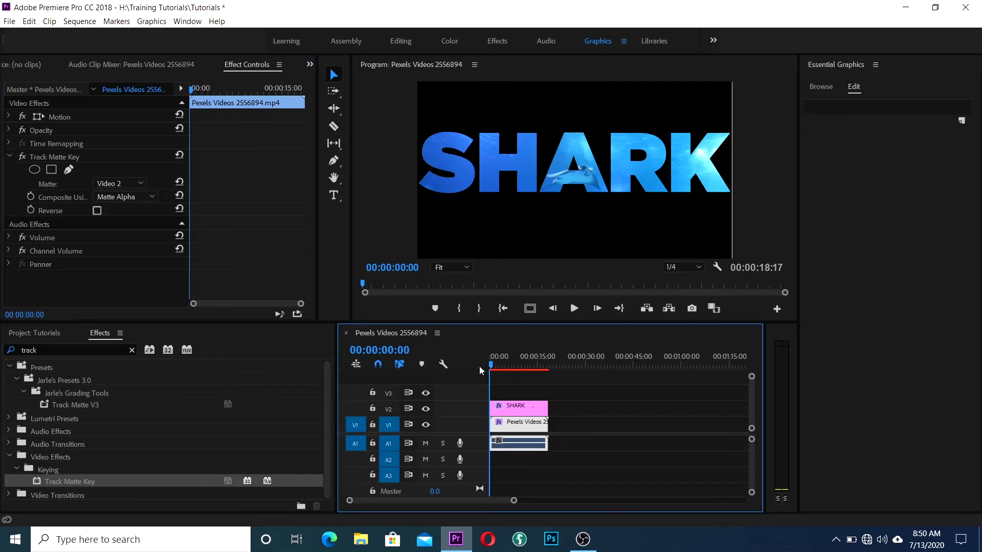